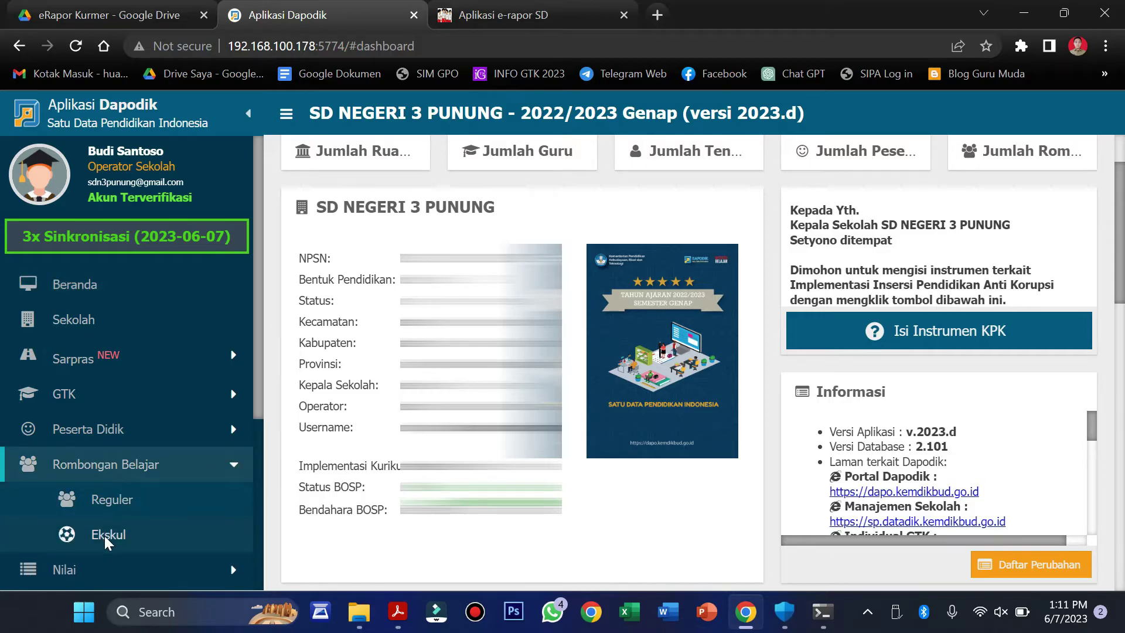
- Open the extracurricular (Ekskul) study group list and add a blank row for a new entry
left_click(104, 535)
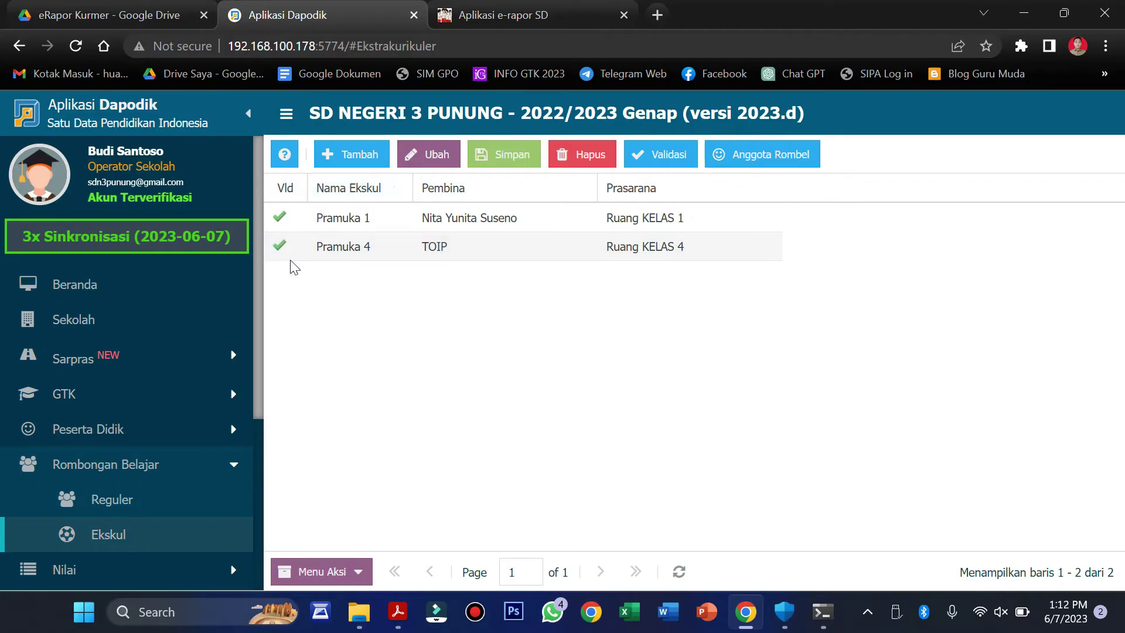
left_click(358, 155)
left_click(367, 215)
left_click(471, 221)
left_click(370, 212)
left_click(542, 225)
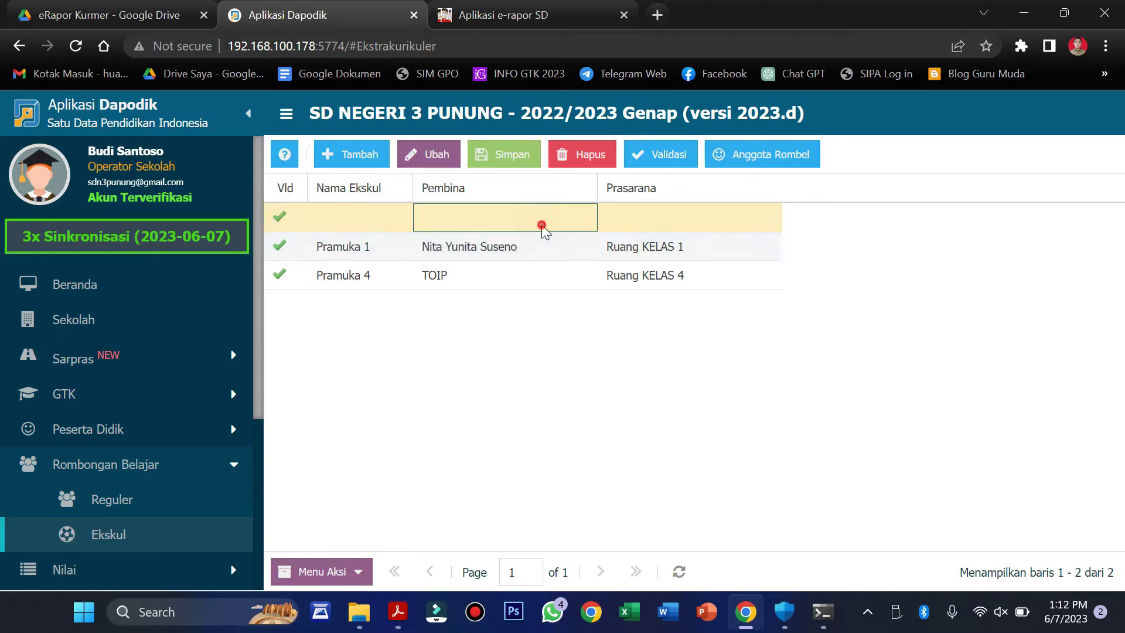
- Select the Pramuka 1 row in the Ekskul list and open its name for editing
left_click(974, 242)
left_click(742, 467)
left_click(392, 247)
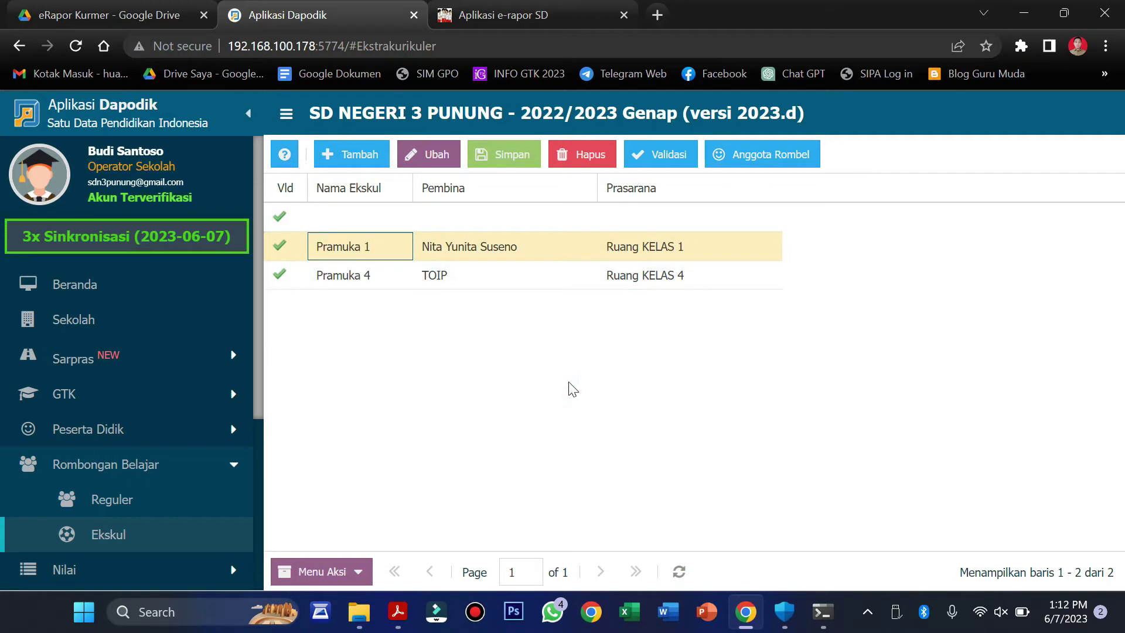
left_click(524, 280)
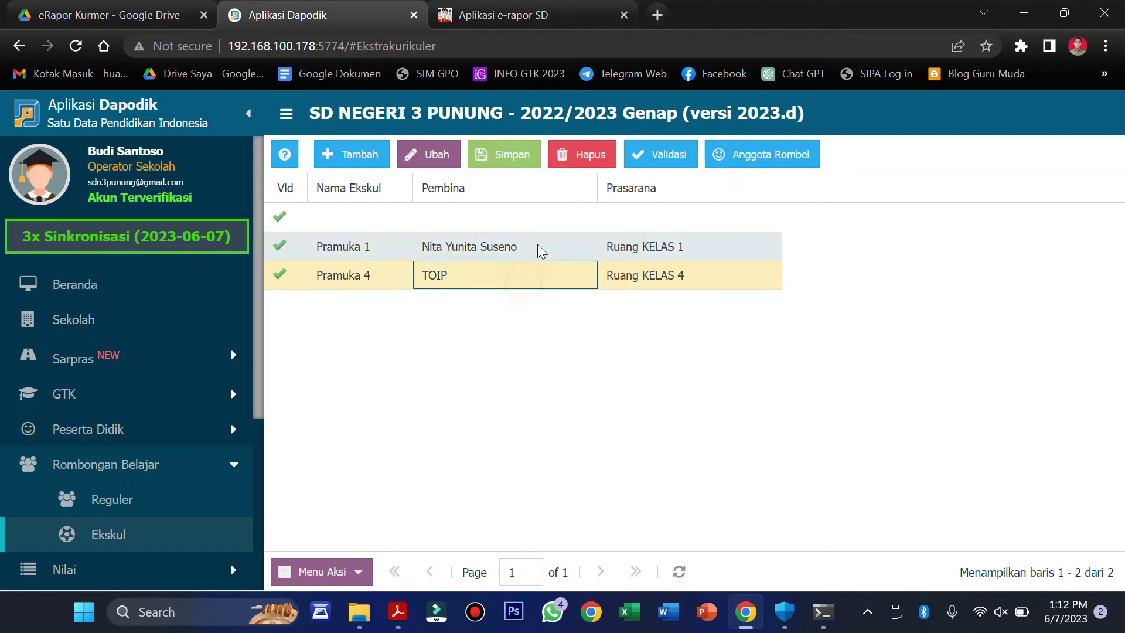
left_click(536, 245)
left_click(372, 239)
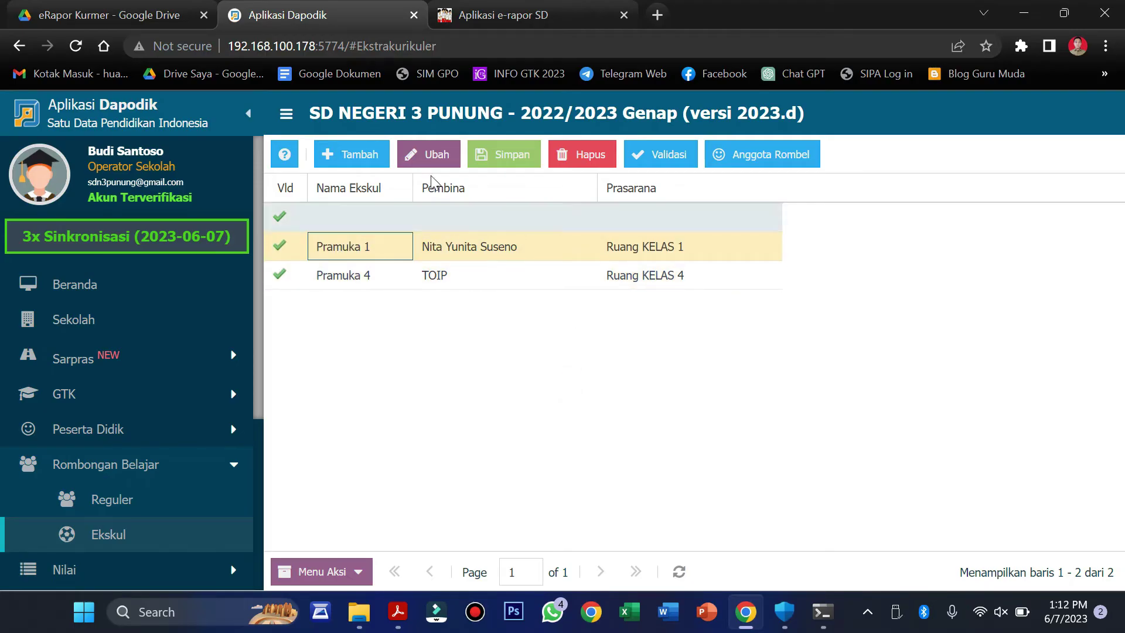
left_click(412, 157)
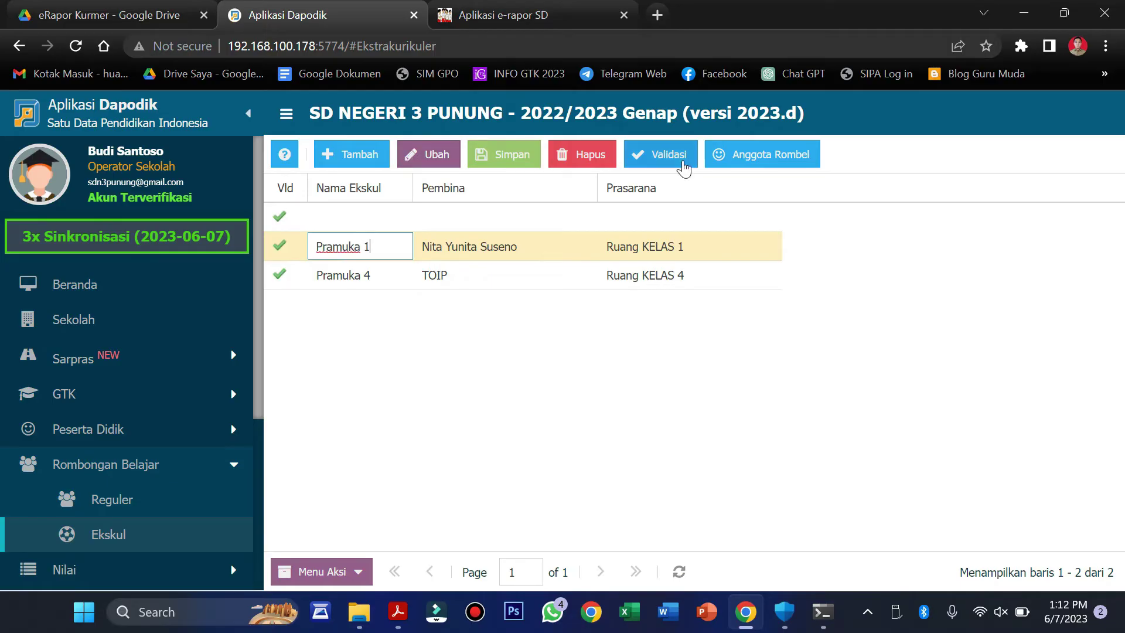
left_click(472, 237)
left_click(680, 247)
left_click(388, 246)
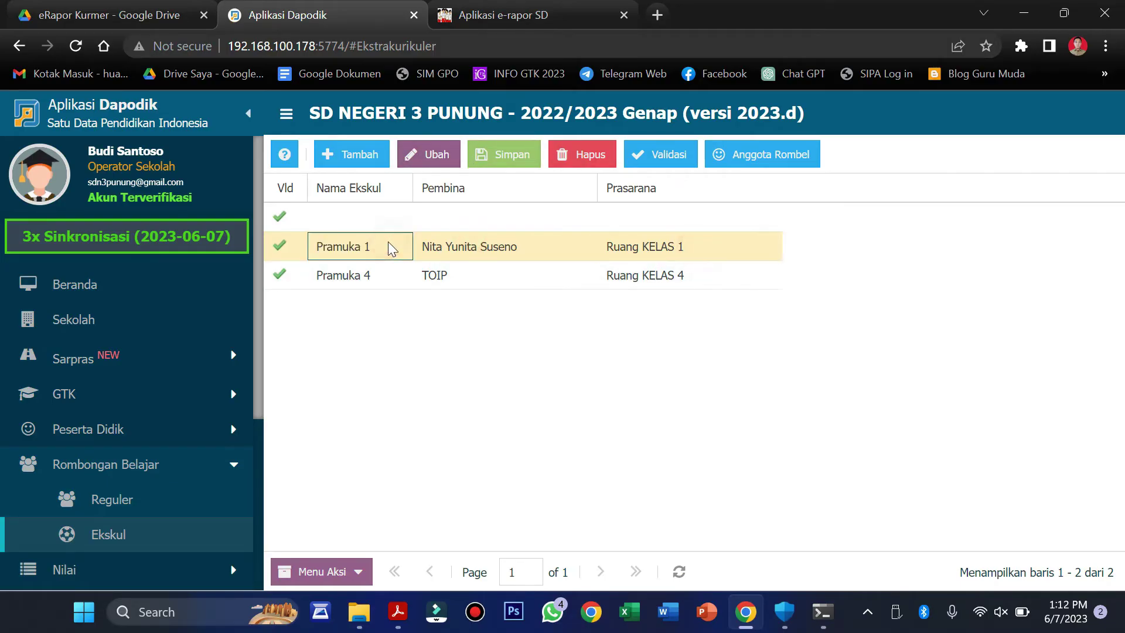
left_click(471, 240)
- Look through the available supervisors (Pembina) and rooms (Prasarana) for the blank extracurricular row
left_click(454, 220)
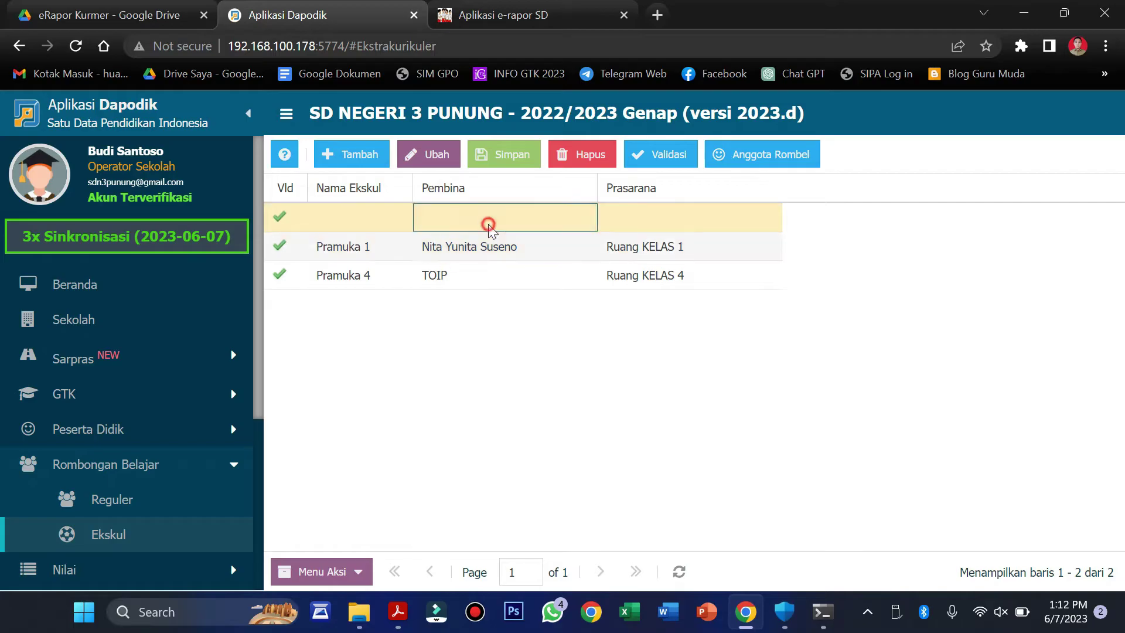
left_click(587, 224)
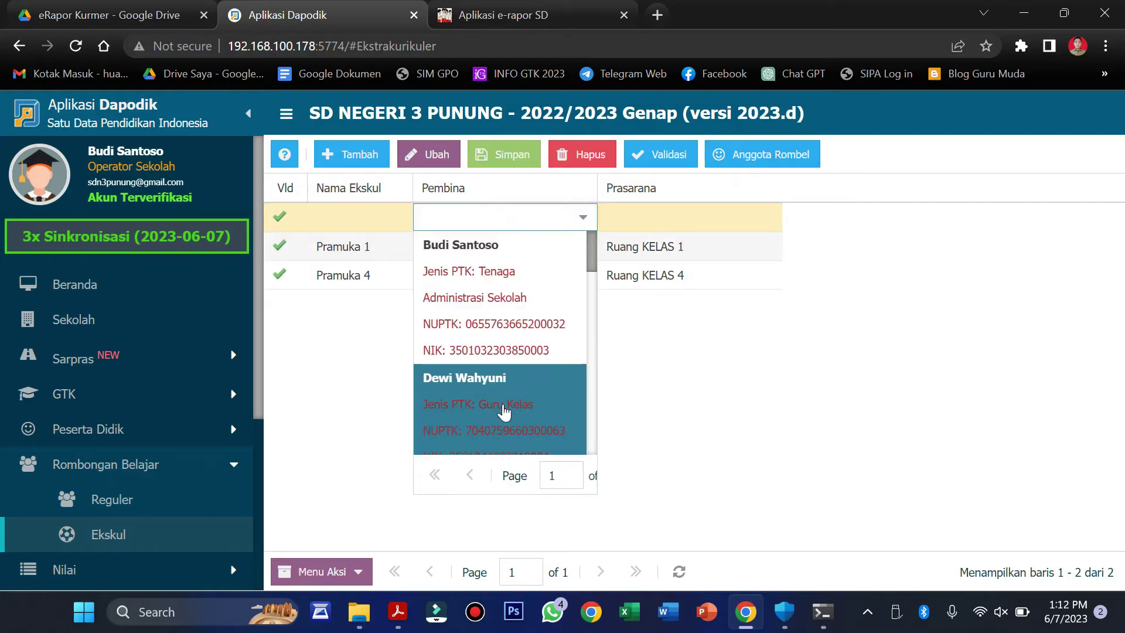
scroll(527, 331, "down", 2)
left_click(739, 363)
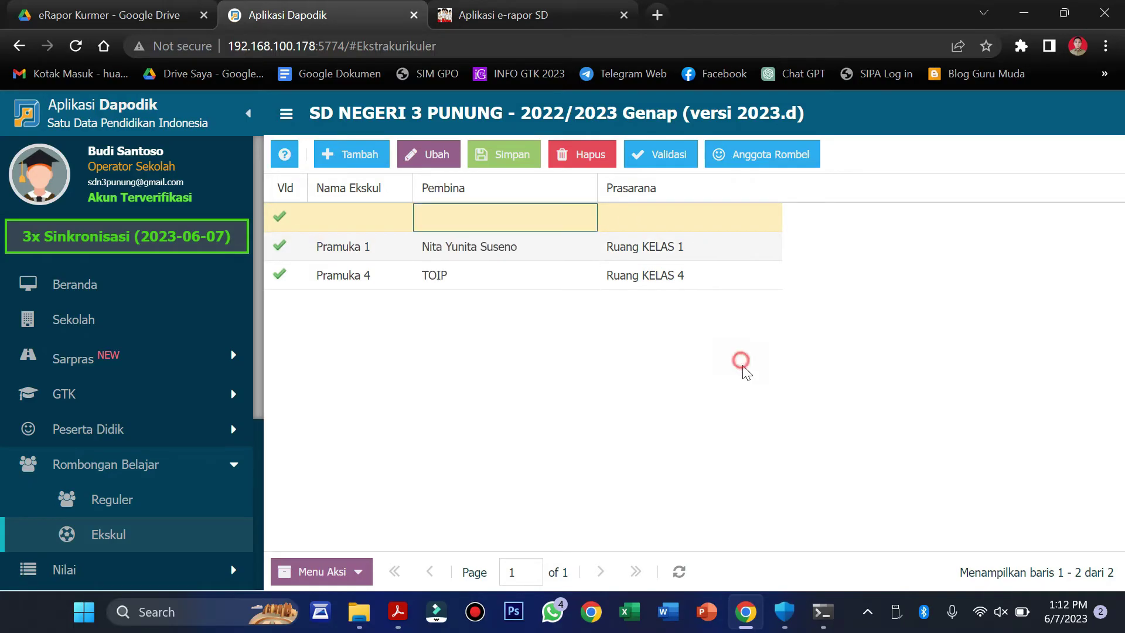
left_click(493, 218)
left_click(648, 392)
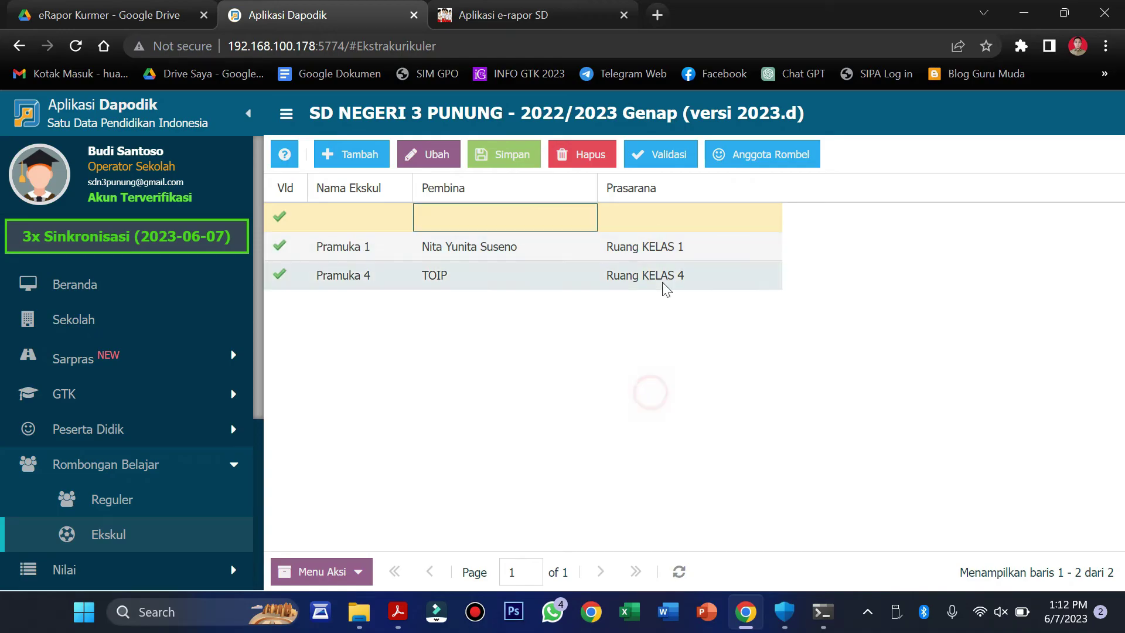
left_click(646, 222)
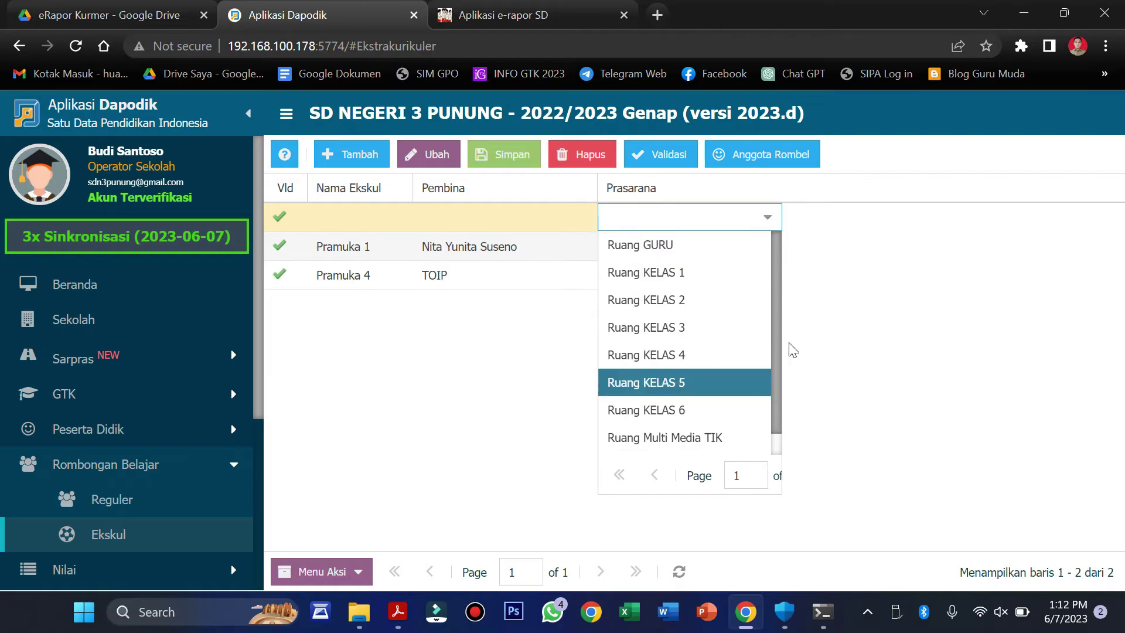
left_click(963, 331)
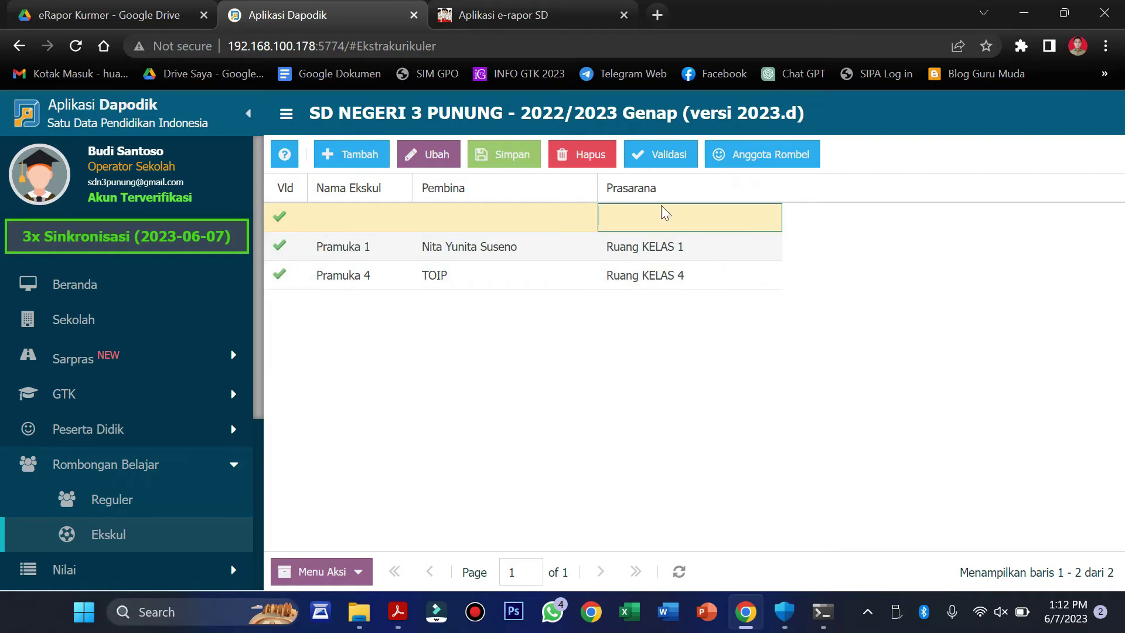
- Open the group member editor for Pramuka 1 and look through the students available to add
left_click(589, 251)
left_click(775, 154)
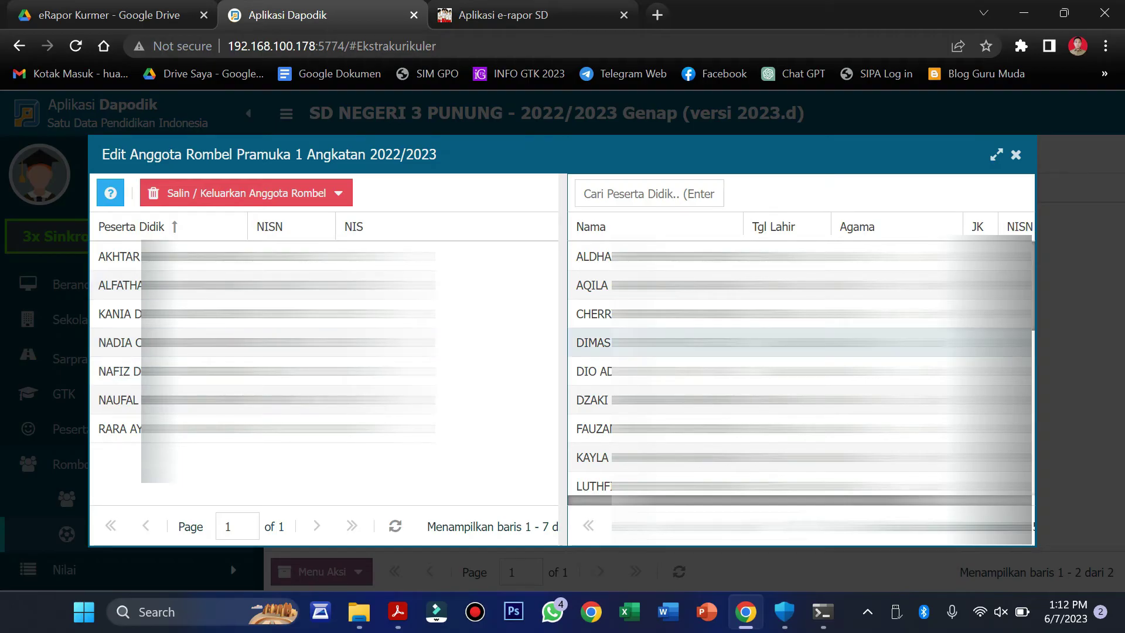
scroll(800, 343, "down", 3)
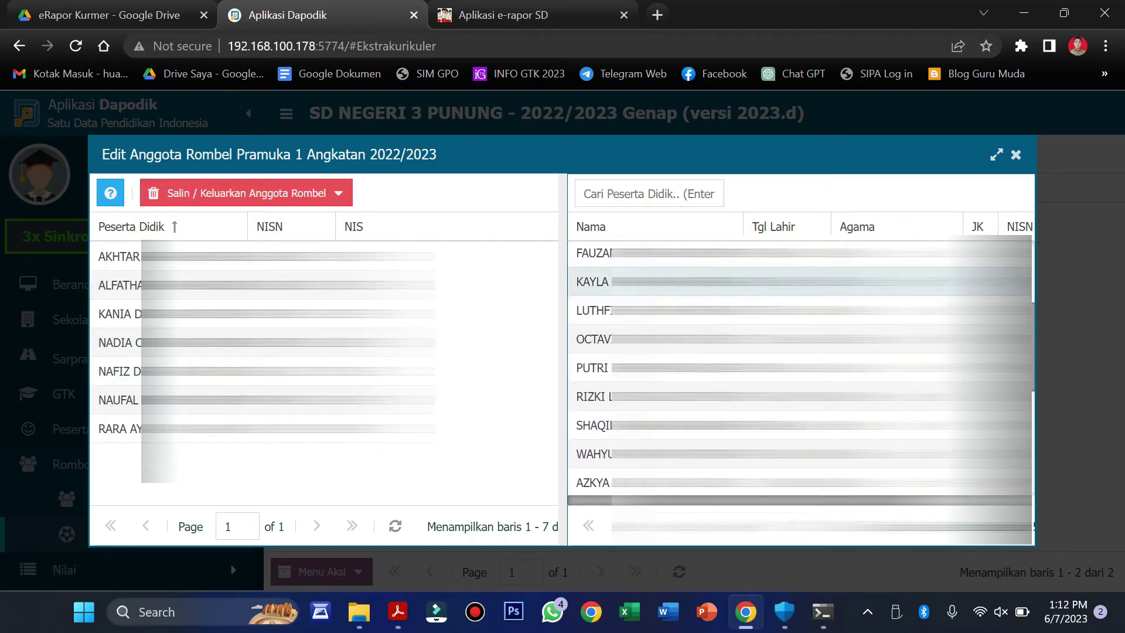
scroll(800, 281, "down", 2)
scroll(799, 282, "up", 3)
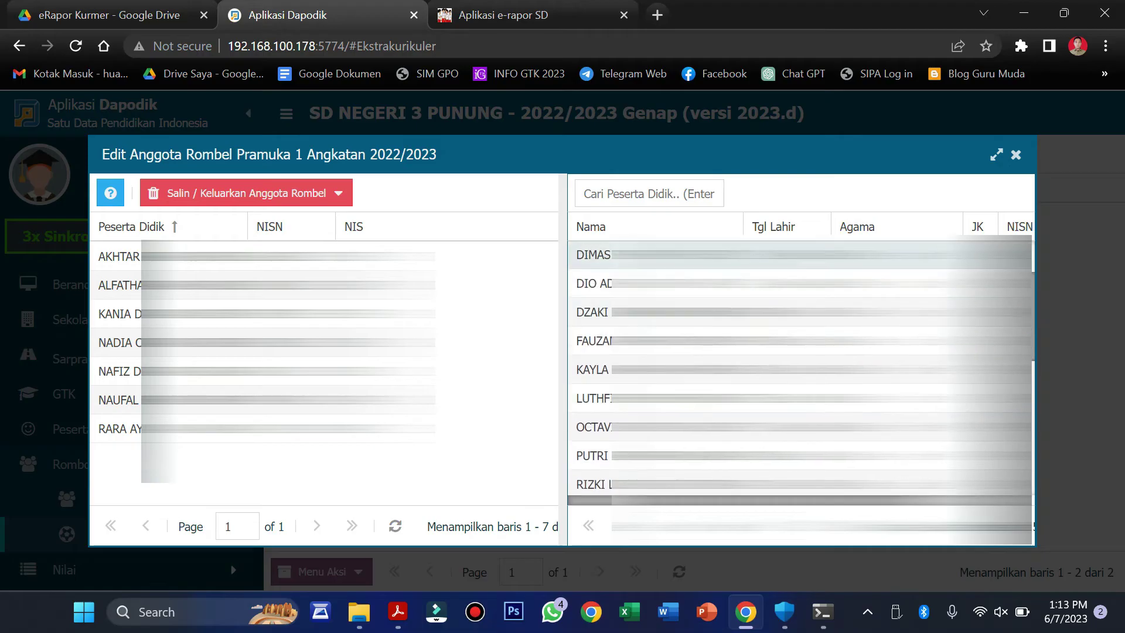
scroll(800, 305, "up", 2)
- Try adding the first available student to the Pramuka 1 members, take that student out again, and close the member editor
left_click_drag(800, 256, 436, 305)
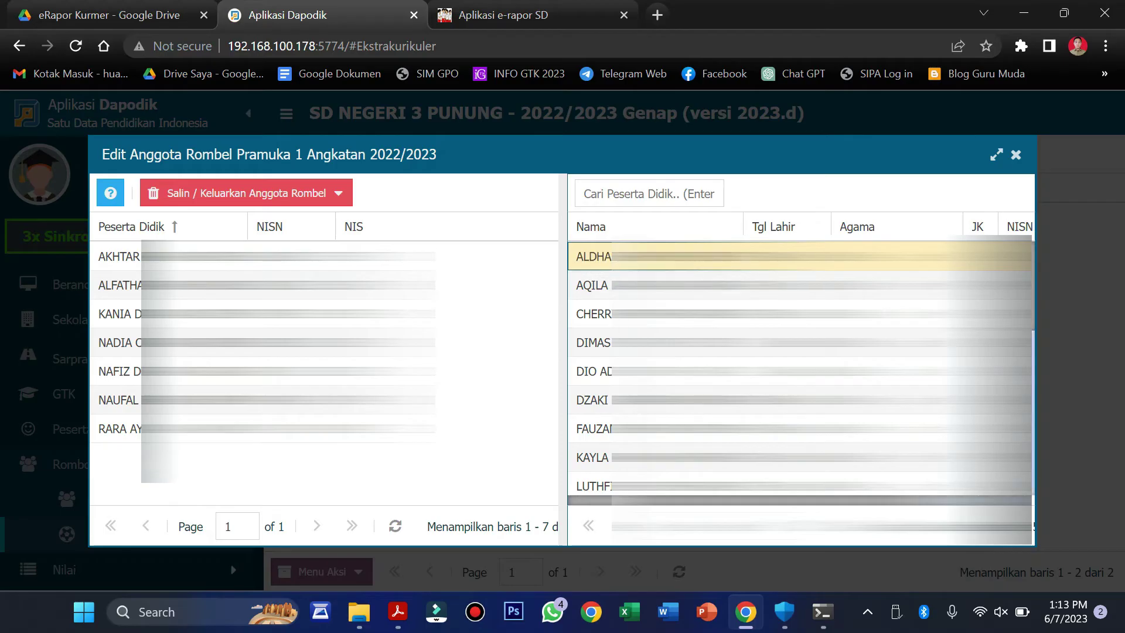
left_click_drag(436, 306, 345, 322)
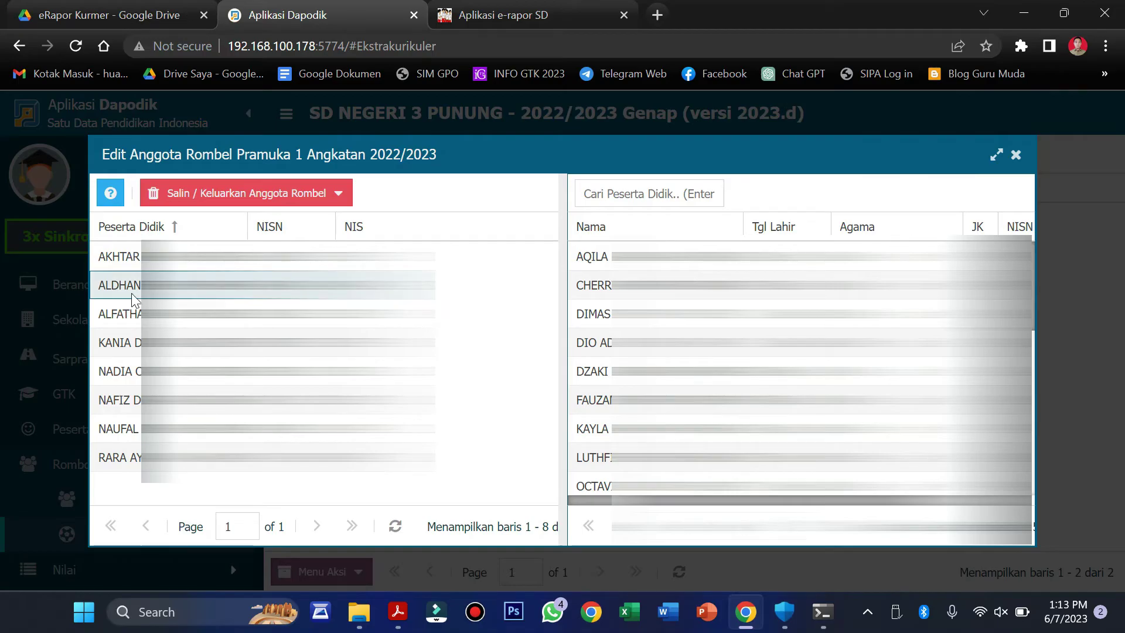
left_click_drag(134, 300, 673, 287)
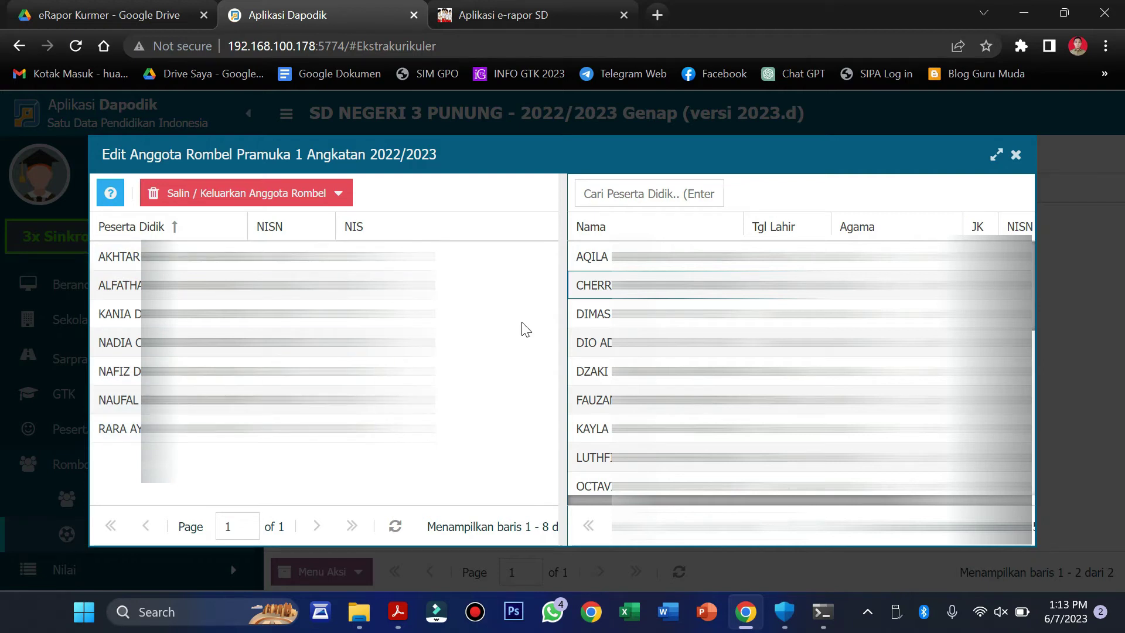
left_click(1016, 156)
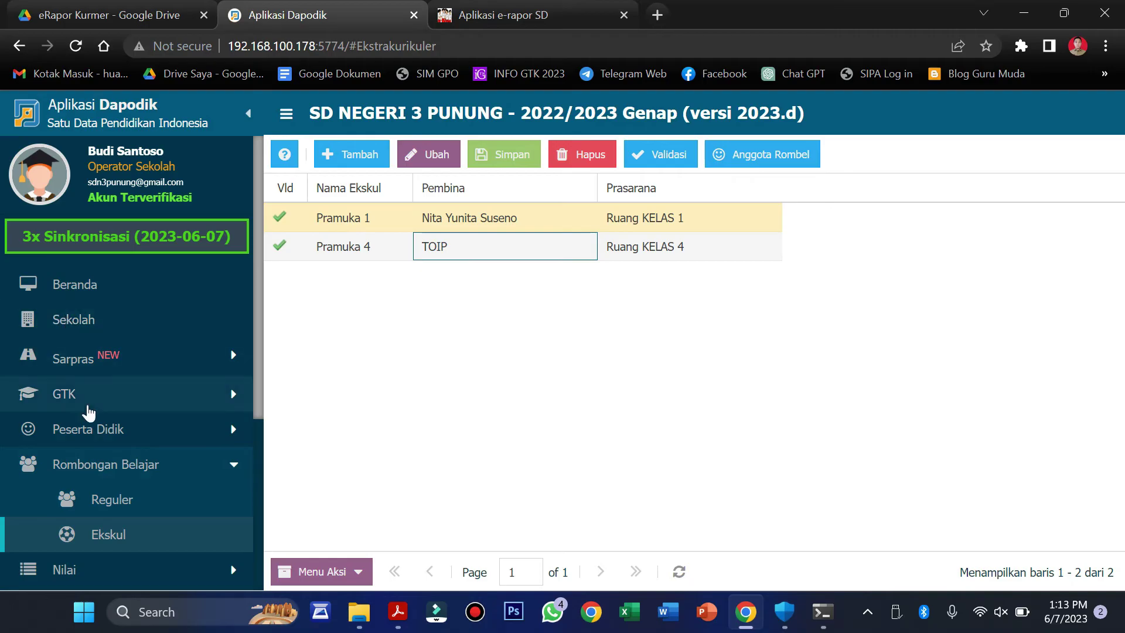
- Open the school data page (Sekolah) and briefly check the Data Ekstrakurikuler page in e-Rapor SD before returning to Dapodik
left_click(108, 320)
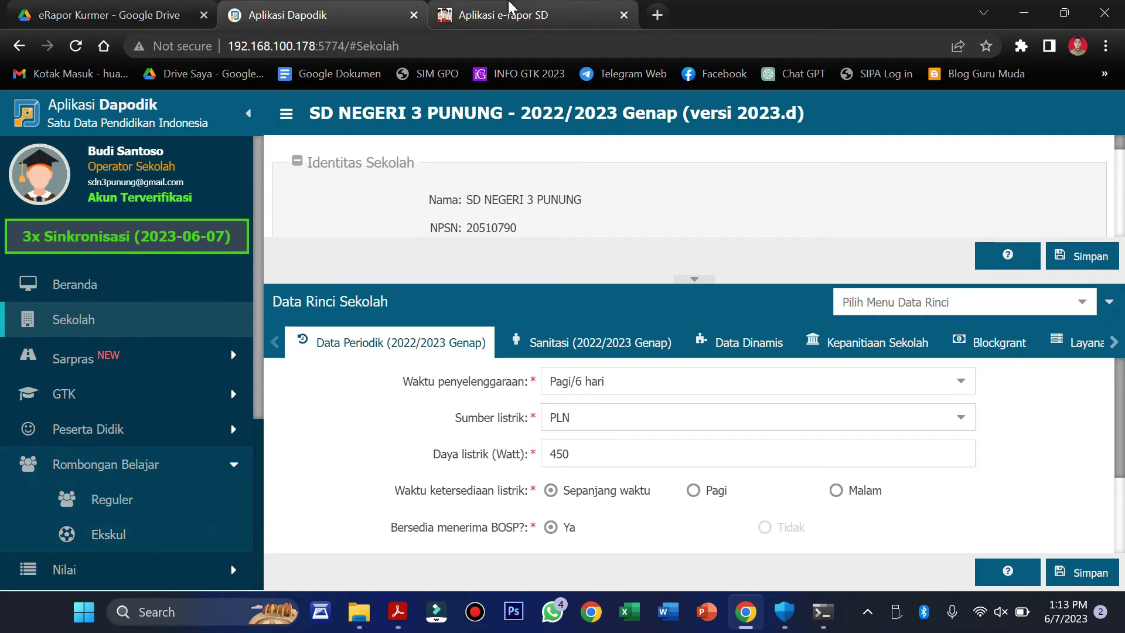
left_click(498, 15)
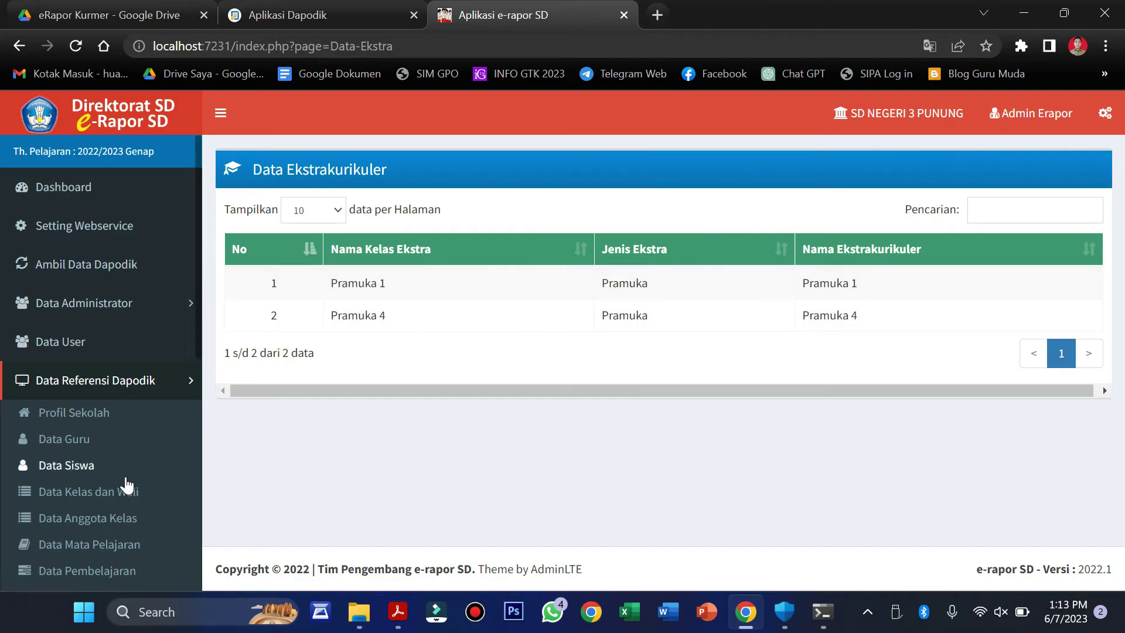
scroll(126, 485, "down", 2)
left_click(281, 24)
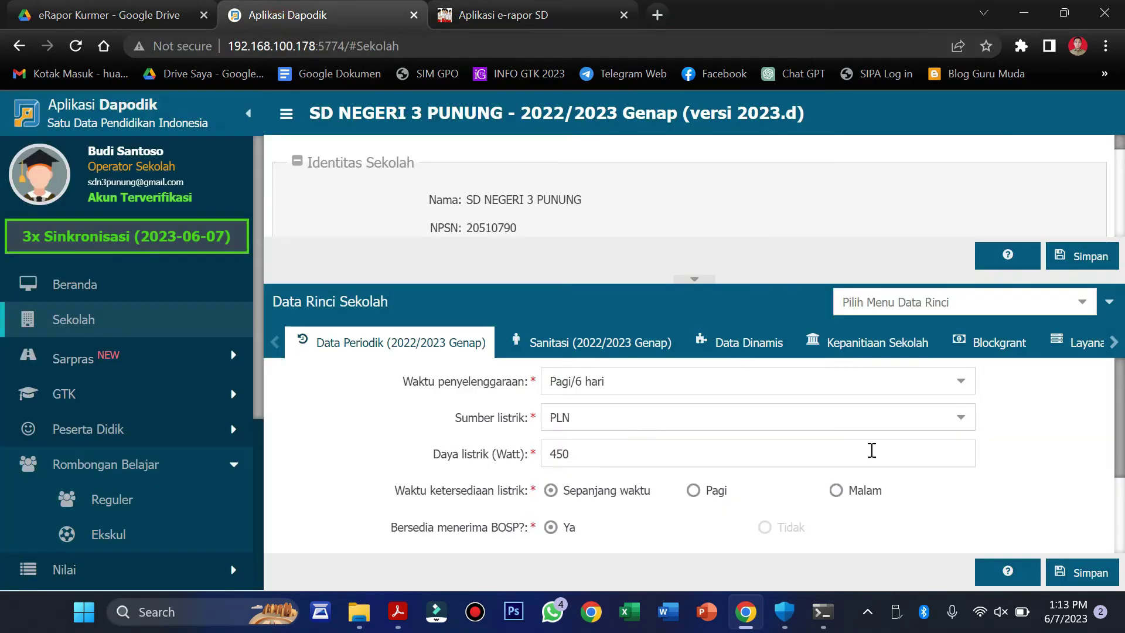
- Show the Ekstrakurikuler section of the detailed school data (Data Rinci Sekolah)
scroll(870, 450, "down", 2)
scroll(867, 448, "up", 2)
left_click(1114, 343)
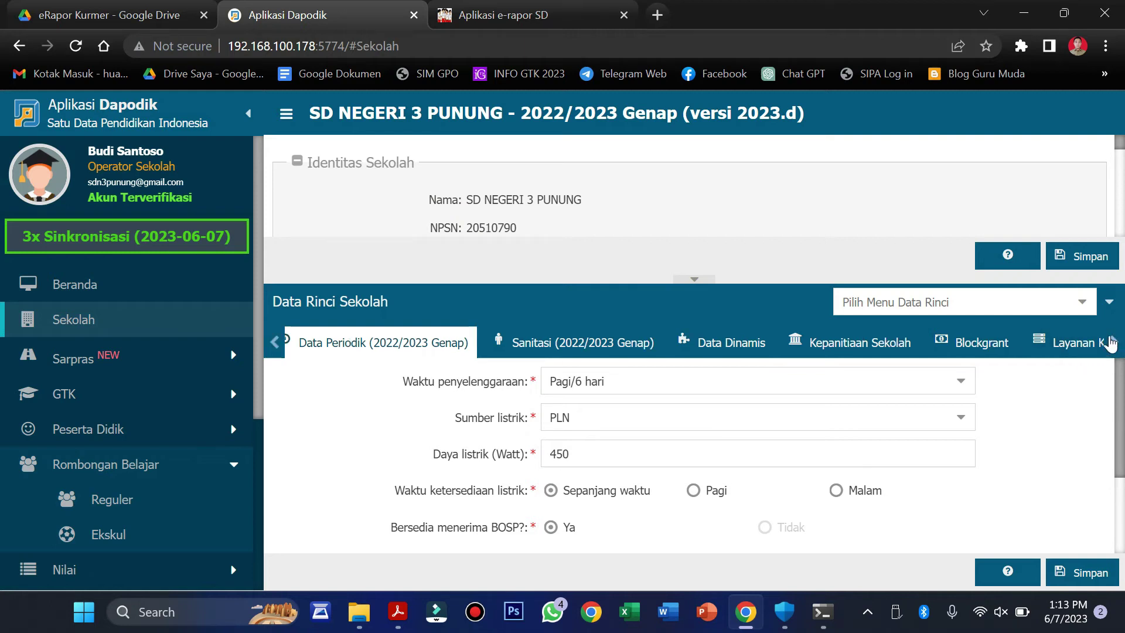
left_click(1082, 304)
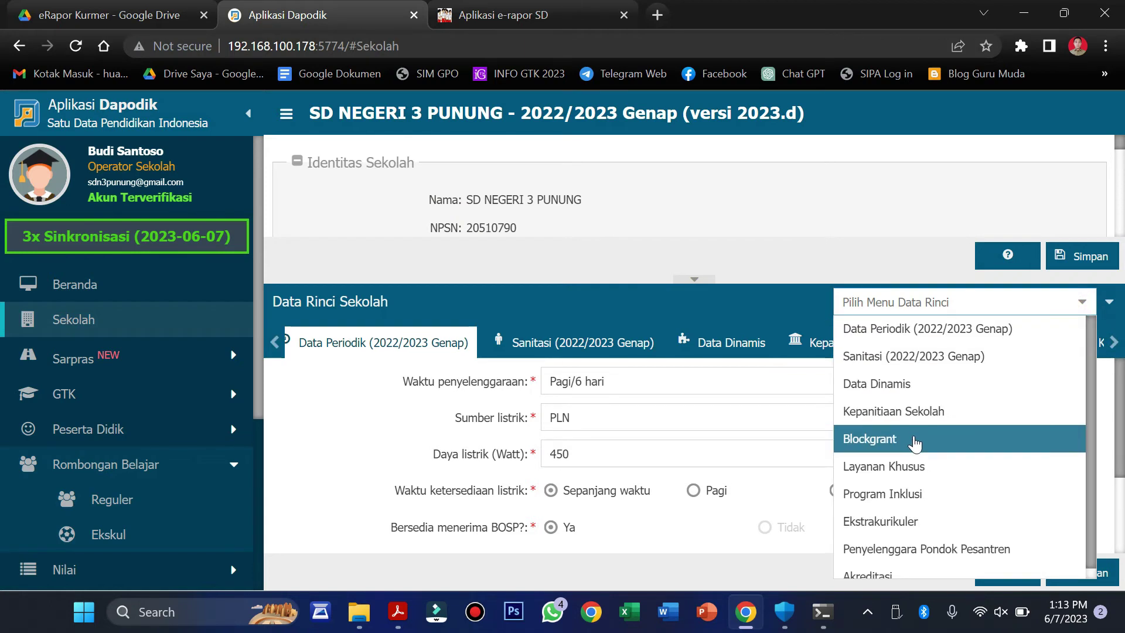
scroll(916, 439, "down", 1)
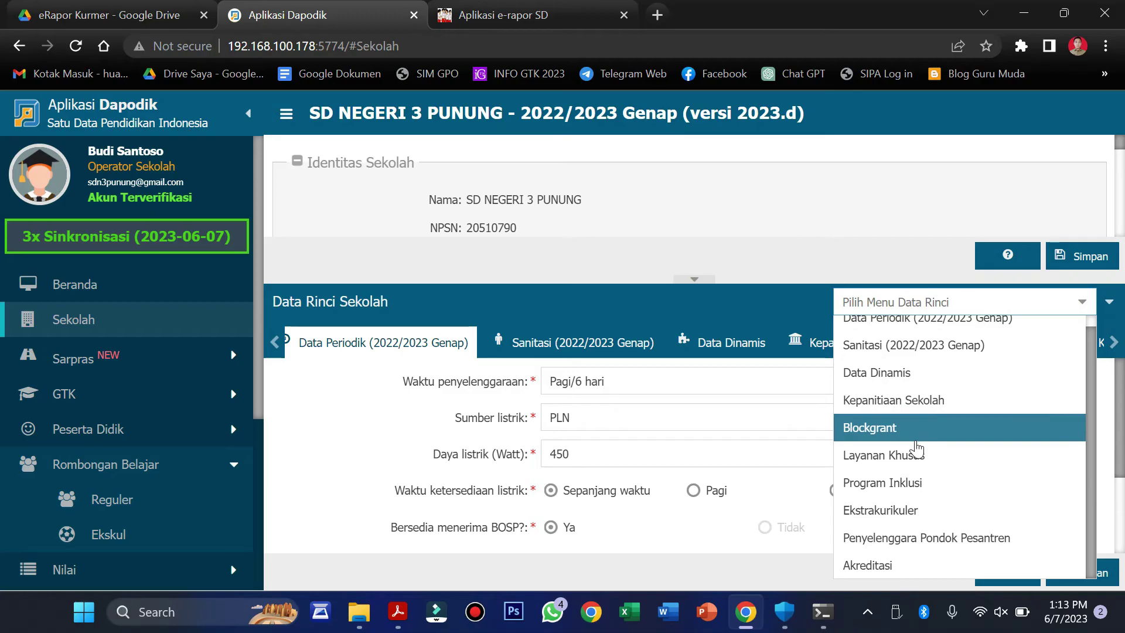
left_click(900, 517)
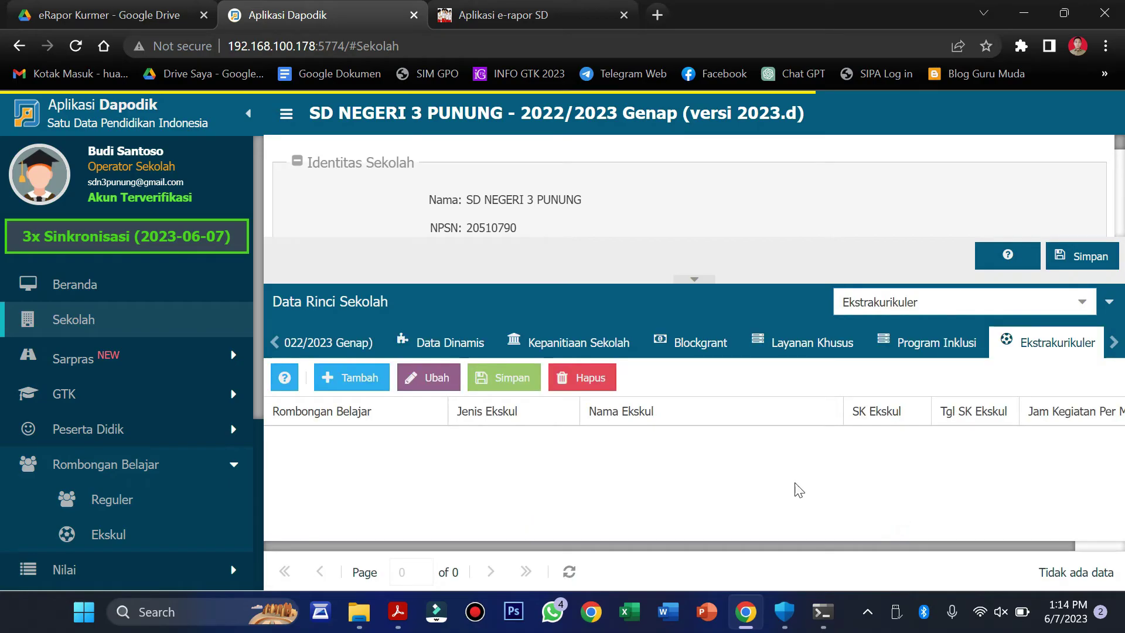
- Examine the Pramuka 4 and Pramuka 1 entries across all columns of the school's extracurricular table
left_click(553, 505)
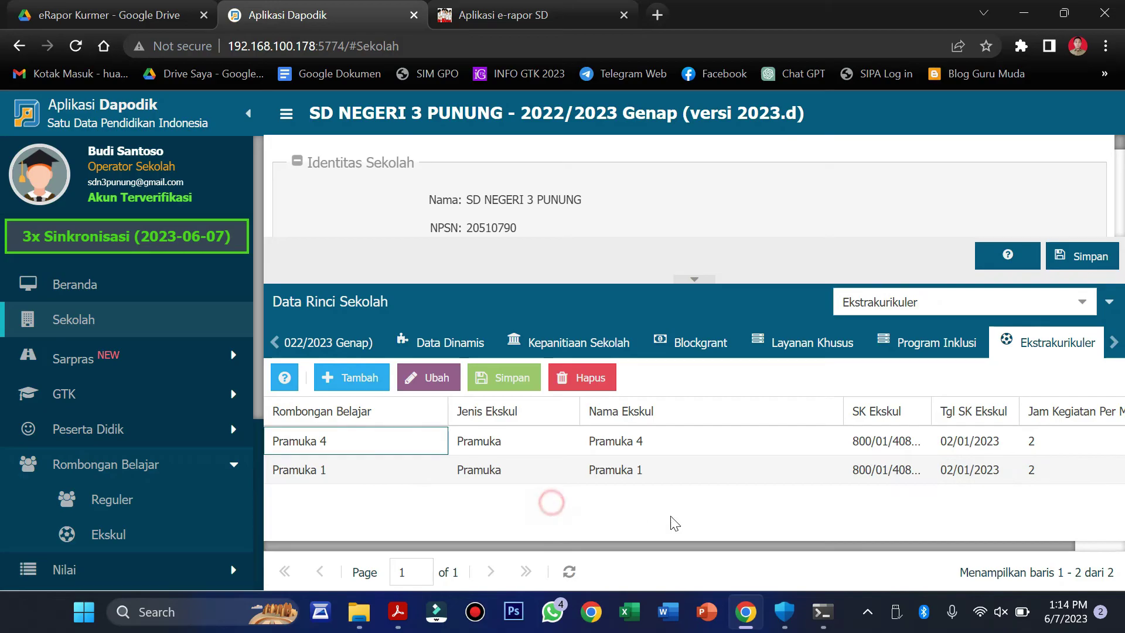
left_click_drag(698, 546, 939, 550)
left_click(364, 473)
left_click(377, 438)
left_click(364, 473)
left_click(373, 508)
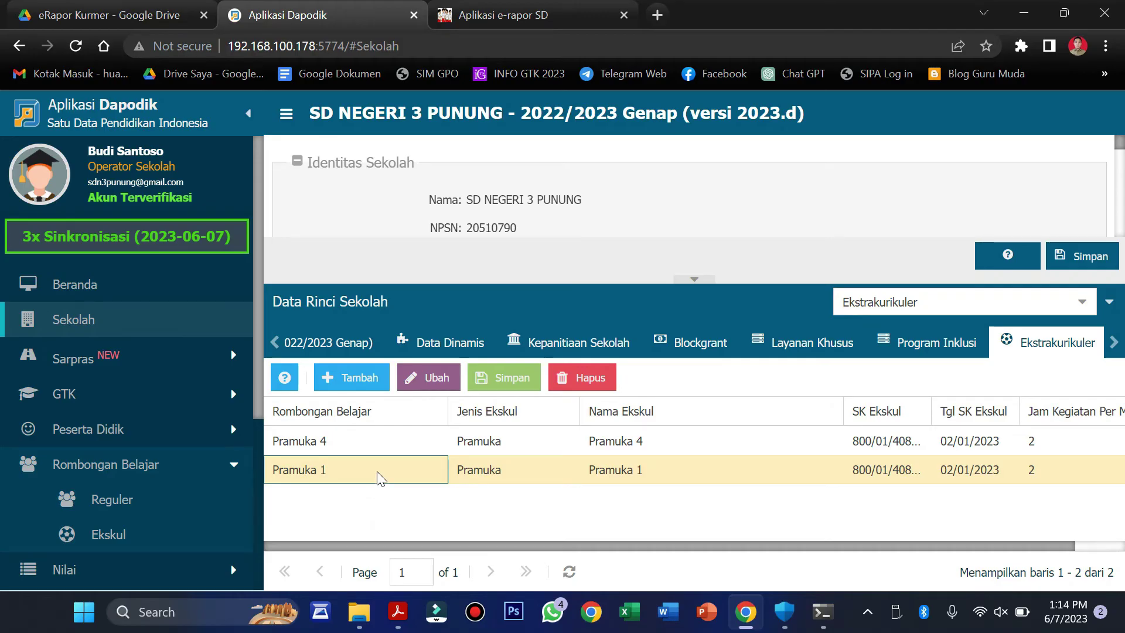
left_click_drag(670, 548, 1031, 529)
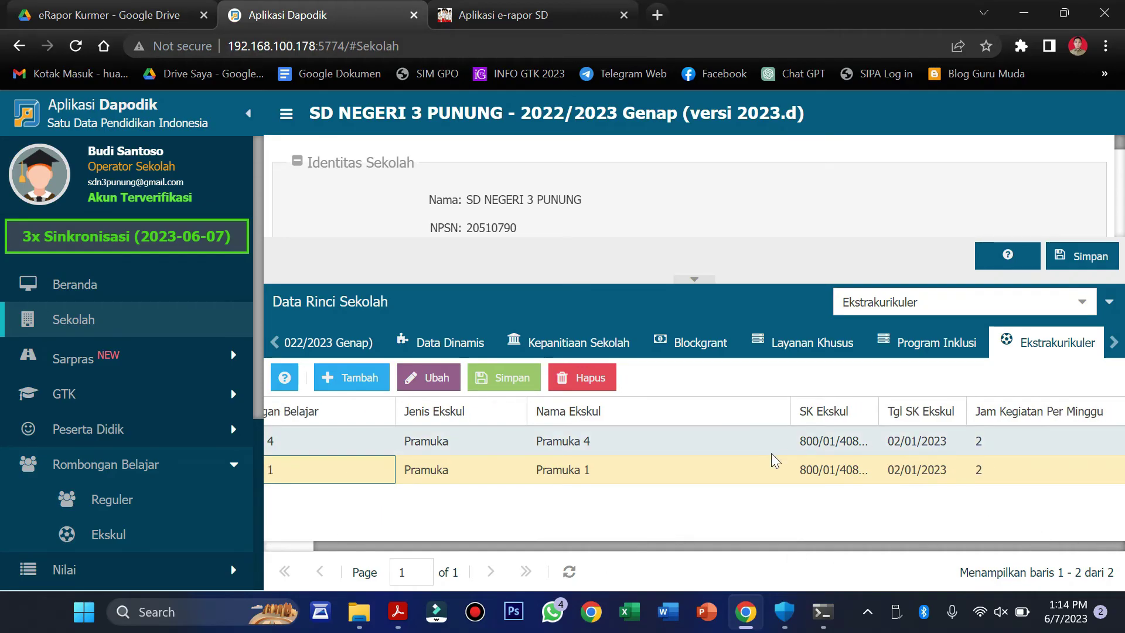
left_click_drag(545, 542, 495, 544)
- Add a blank extracurricular entry, review its Rombongan Belajar and Jenis Ekskul options, and open its Nama Ekskul for entry
left_click(355, 377)
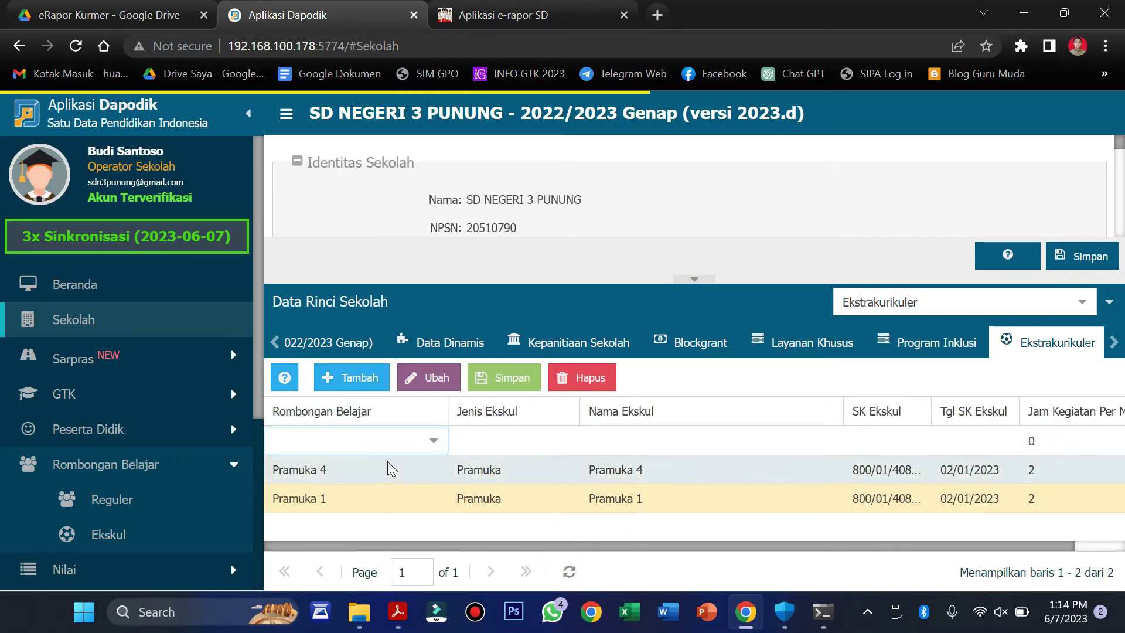
left_click(433, 440)
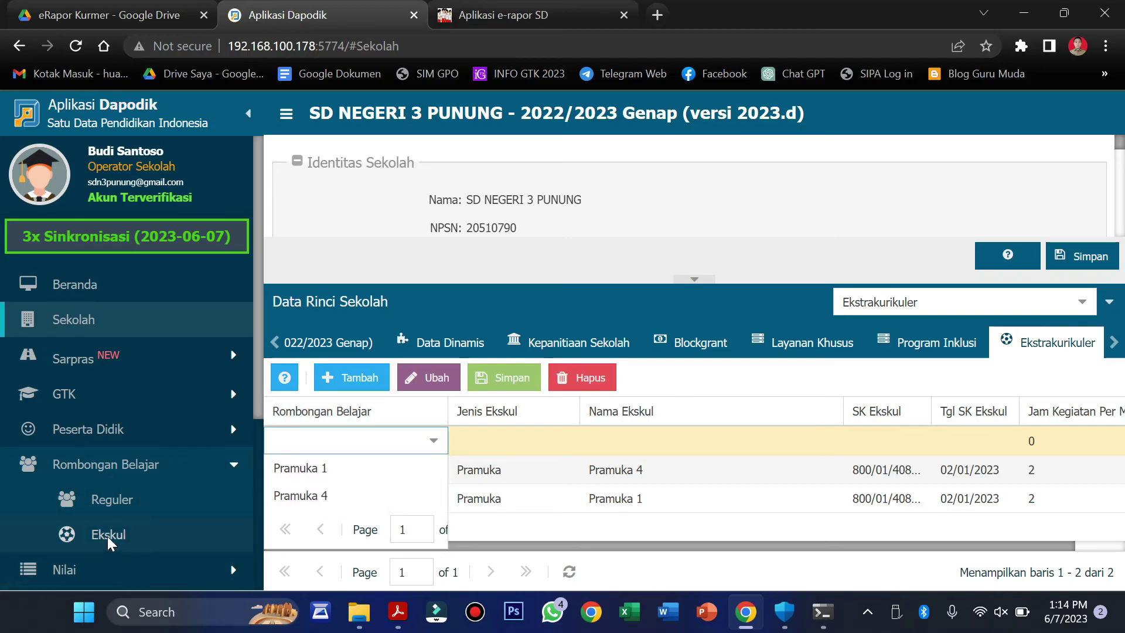
left_click(530, 439)
left_click(565, 442)
scroll(502, 314, "down", 5)
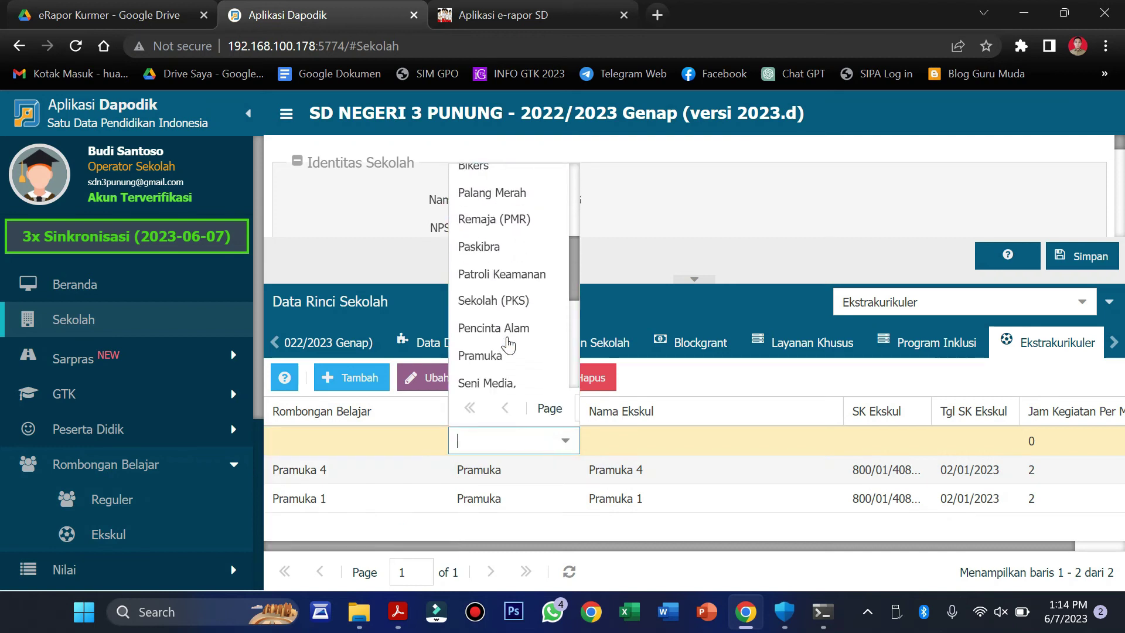
left_click(661, 433)
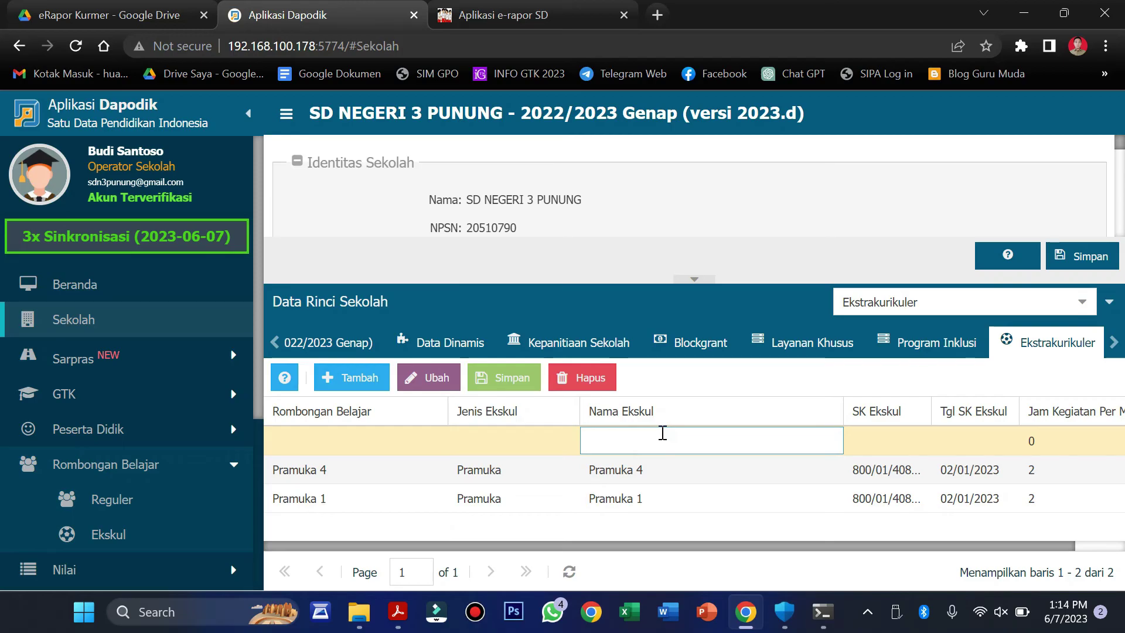
- Switch to e-Rapor SD and view its Data Ekstrakurikuler list
left_click(533, 17)
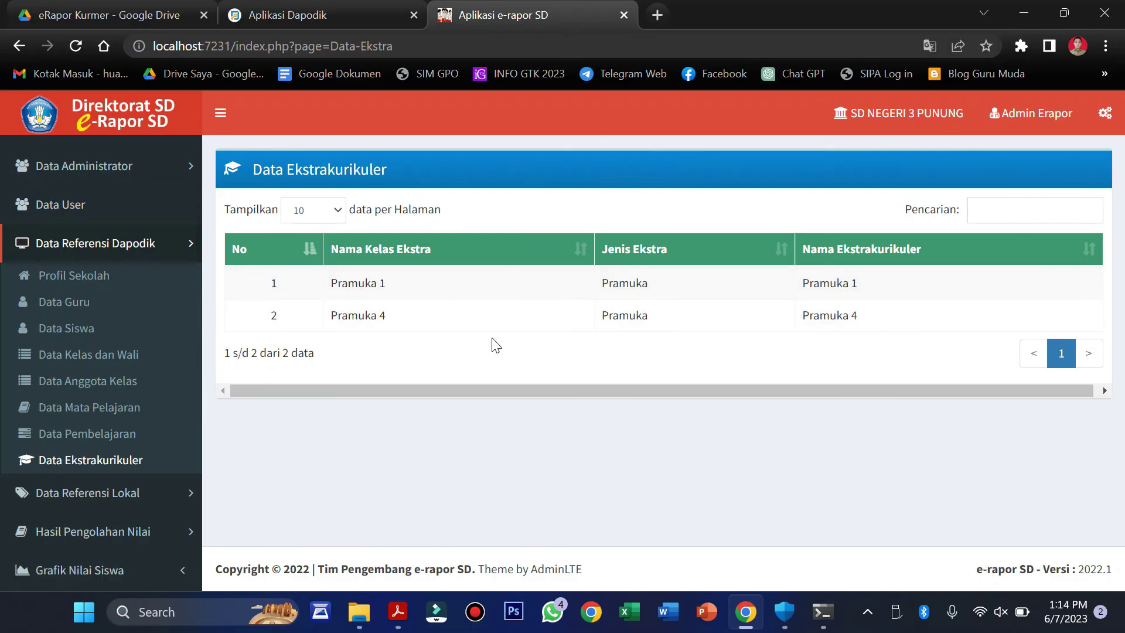
- Switch back to Dapodik and leave the blank extracurricular entry by returning to the Beranda page
left_click(366, 15)
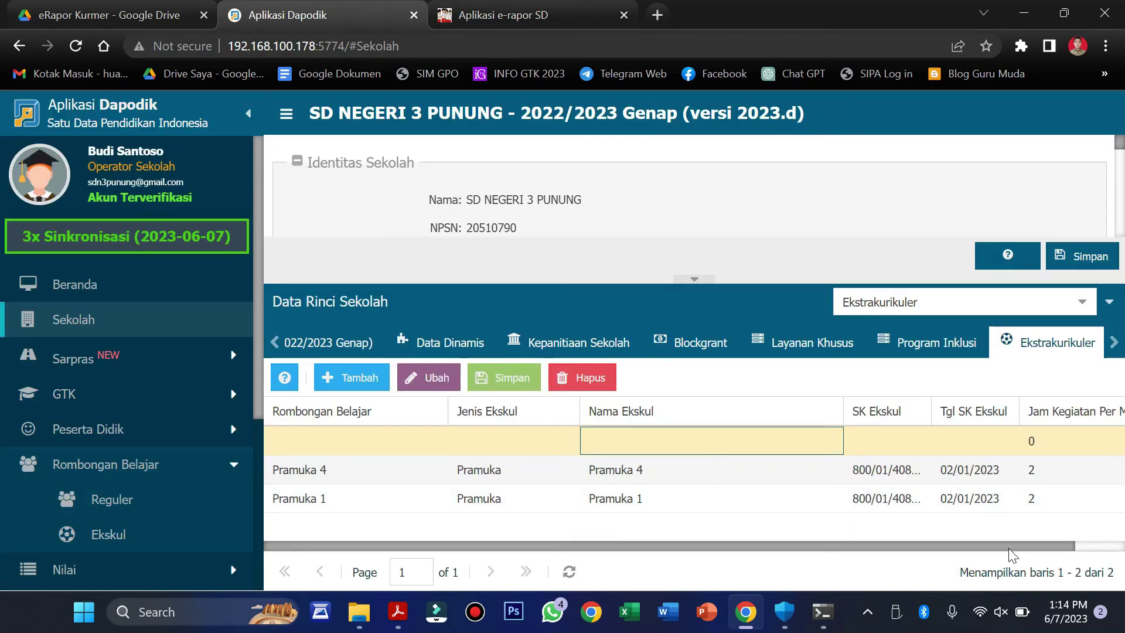
left_click_drag(824, 544, 1054, 470)
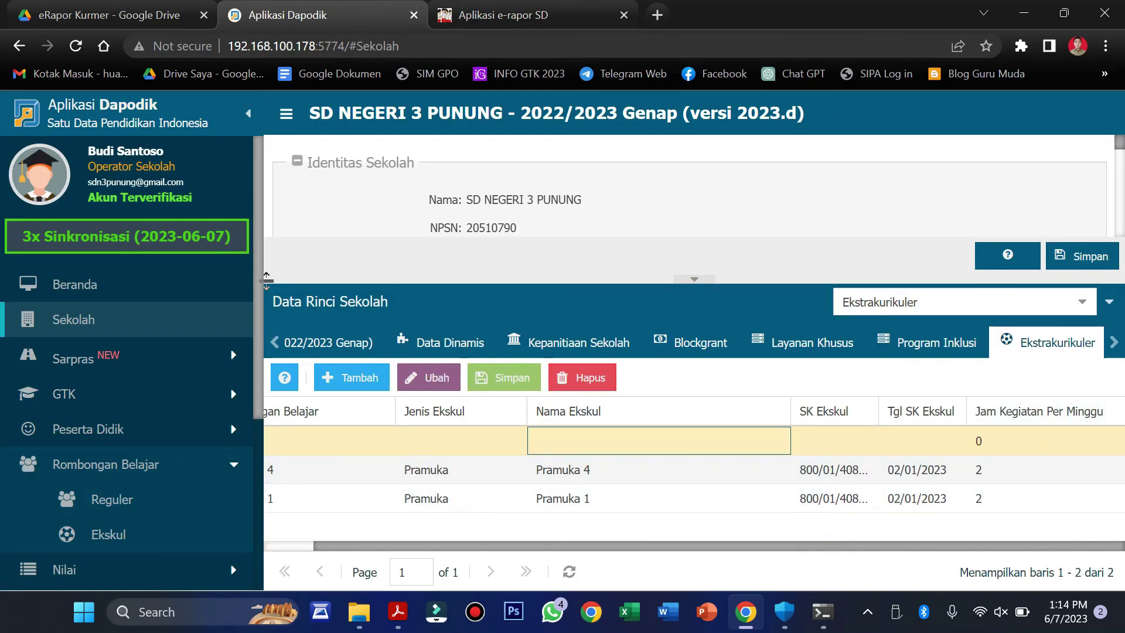
left_click(110, 286)
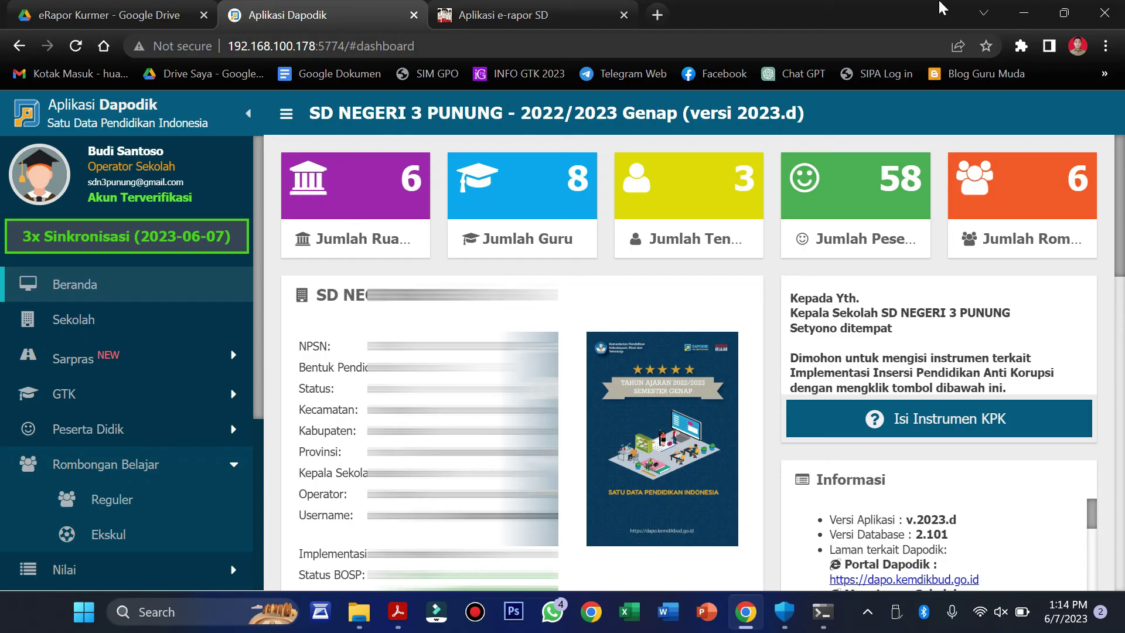
- Switch to e-Rapor SD and view the local Dapodik data retrieval page (Ambil Data Dapodik)
mouse_move(499, 7)
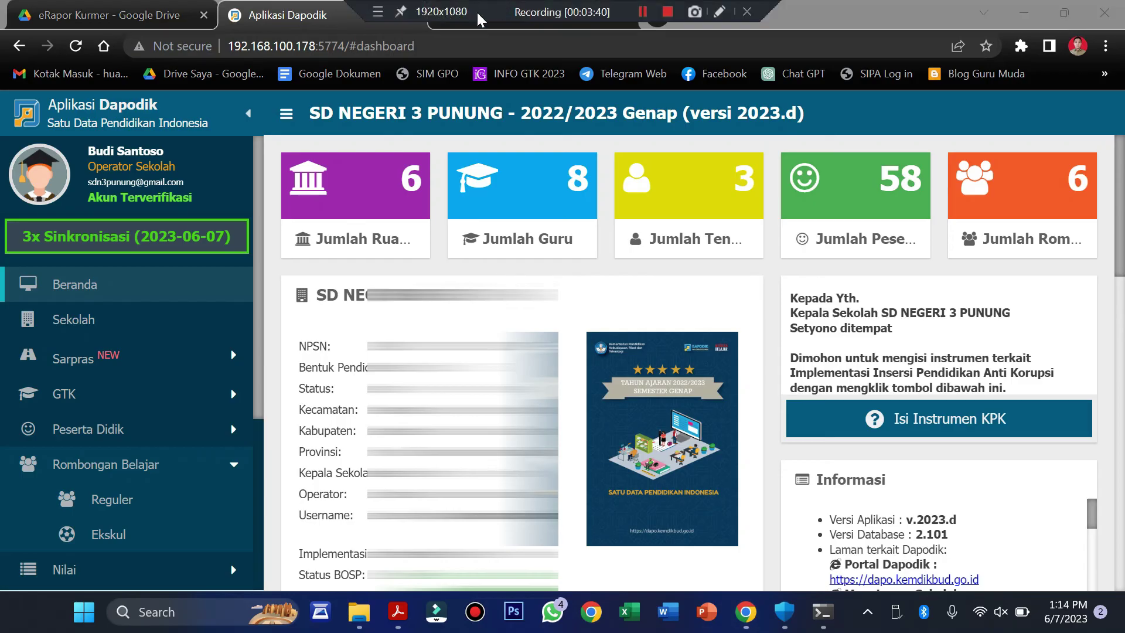
left_click(528, 16)
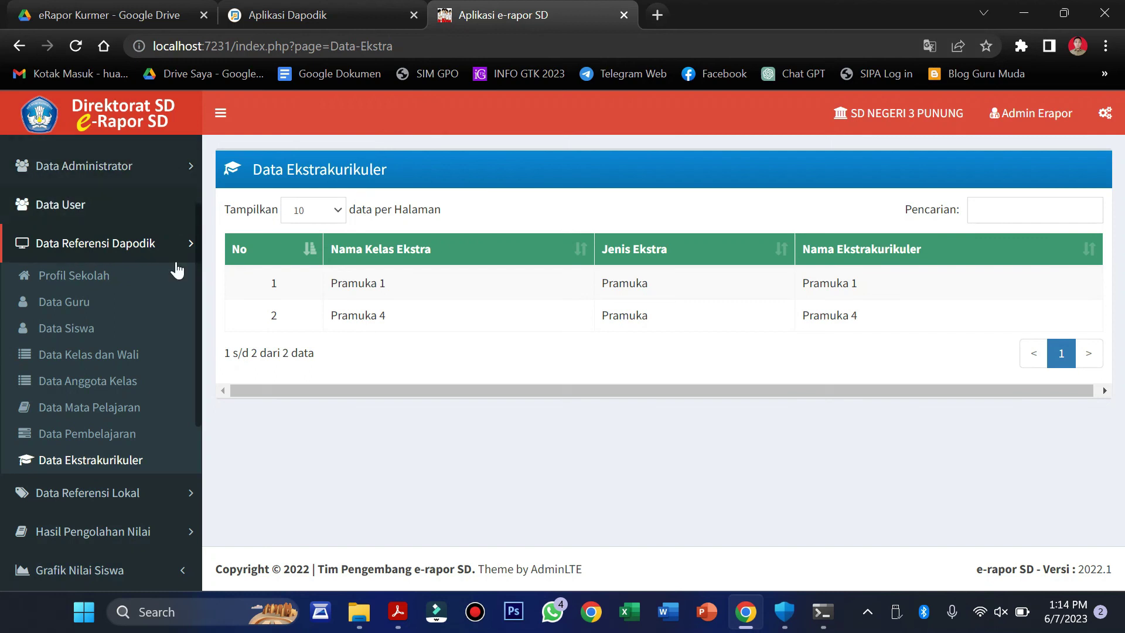
scroll(177, 277, "up", 3)
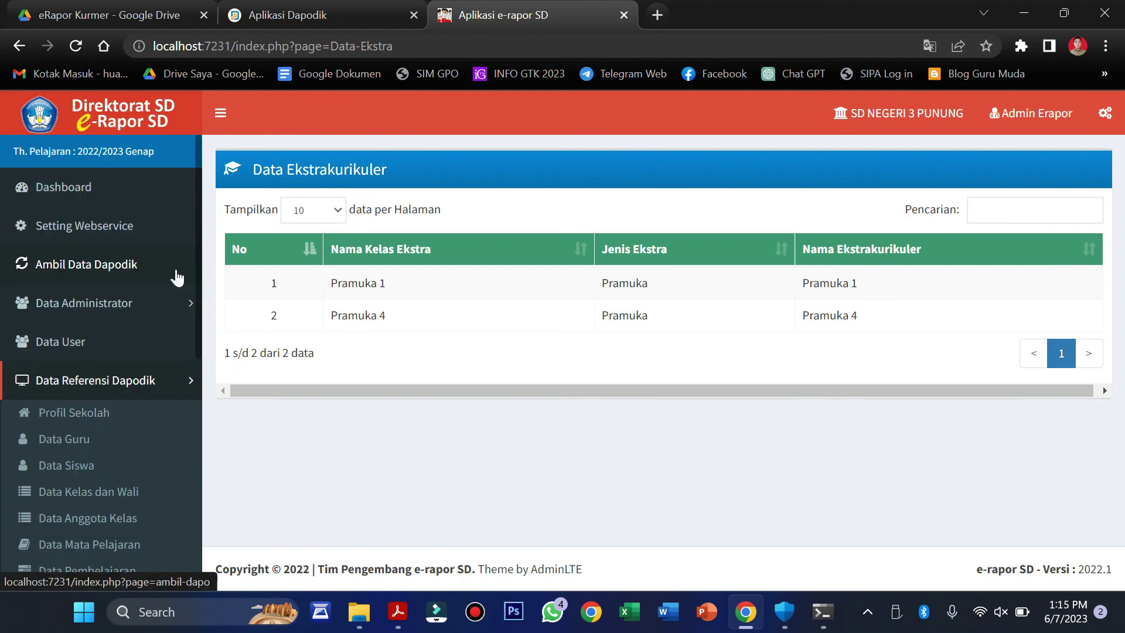
left_click(57, 269)
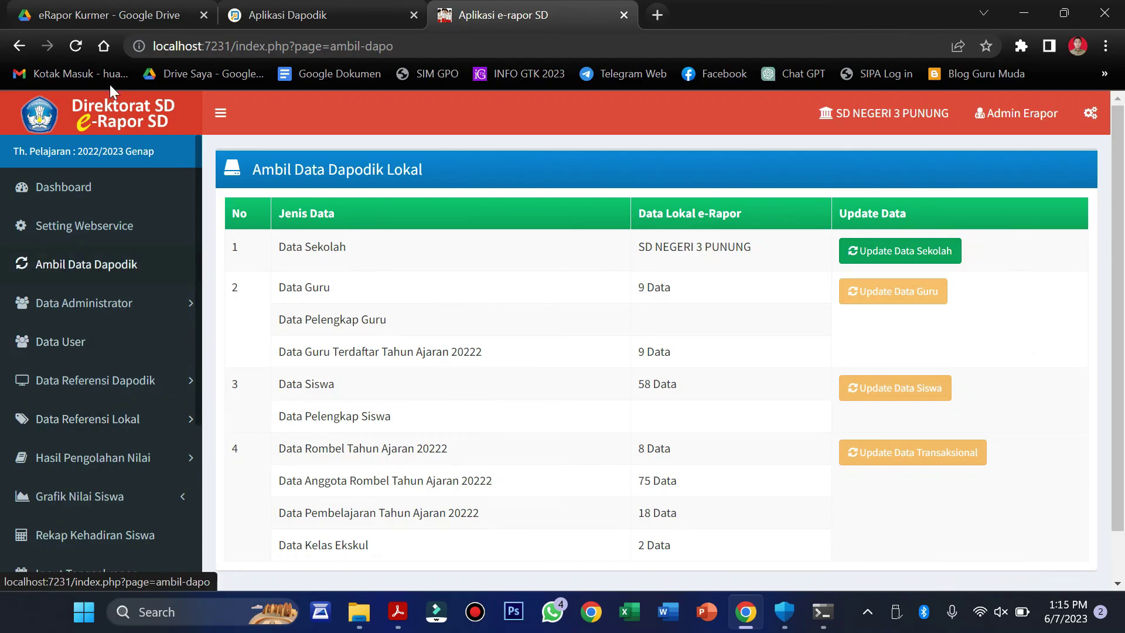
- Show the e-Rapor SD dashboard and dismiss its application information dialog
left_click(70, 186)
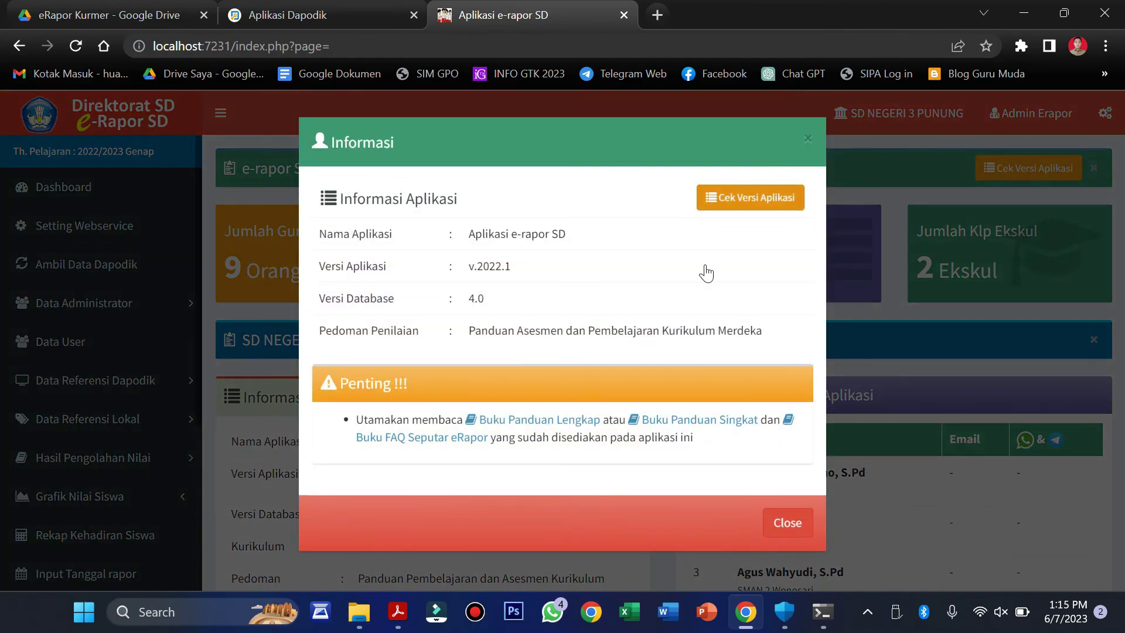
left_click(807, 139)
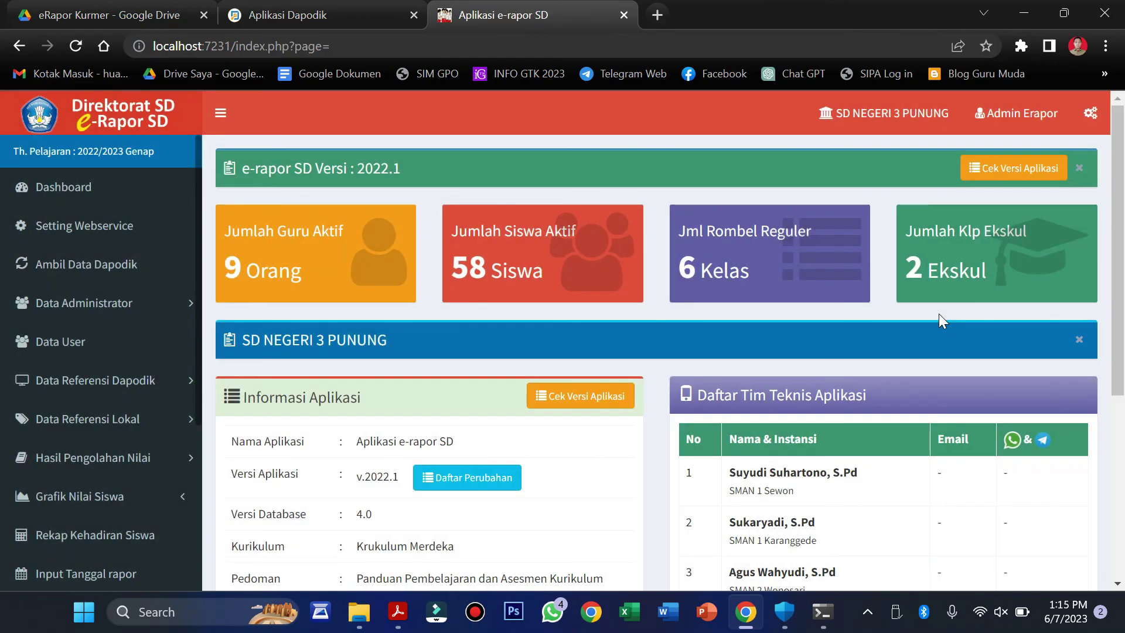